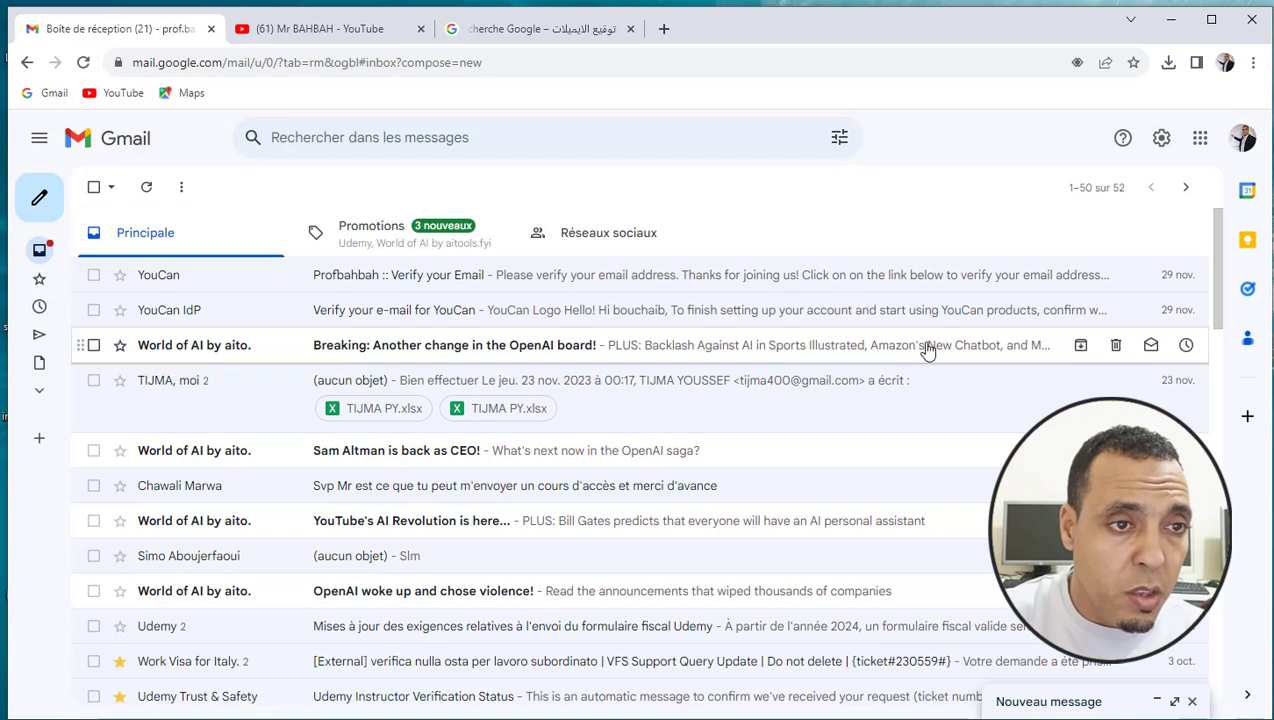
Open 'Voir tous les paramètres' from the quick settings panel to reach the General tab
{"action": "left_click", "coordinate": [1163, 146]}
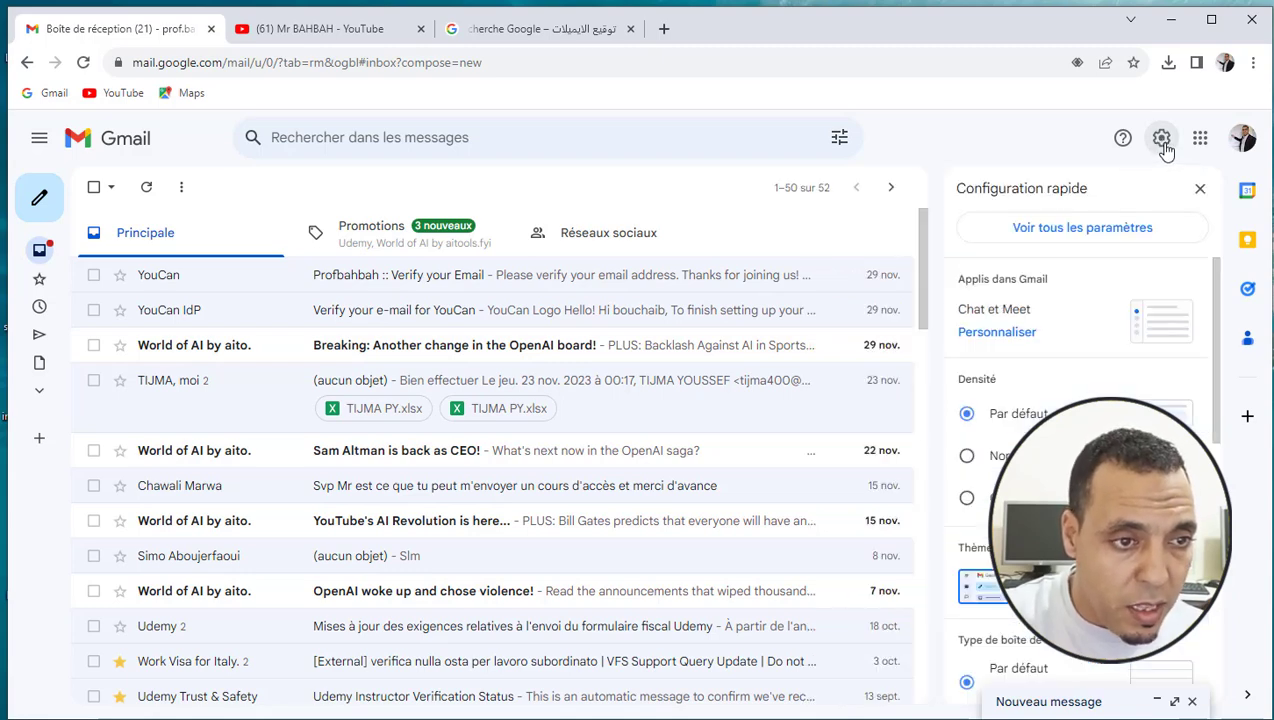
{"action": "left_click_drag", "start_coordinate": [1215, 279], "coordinate": [1229, 324]}
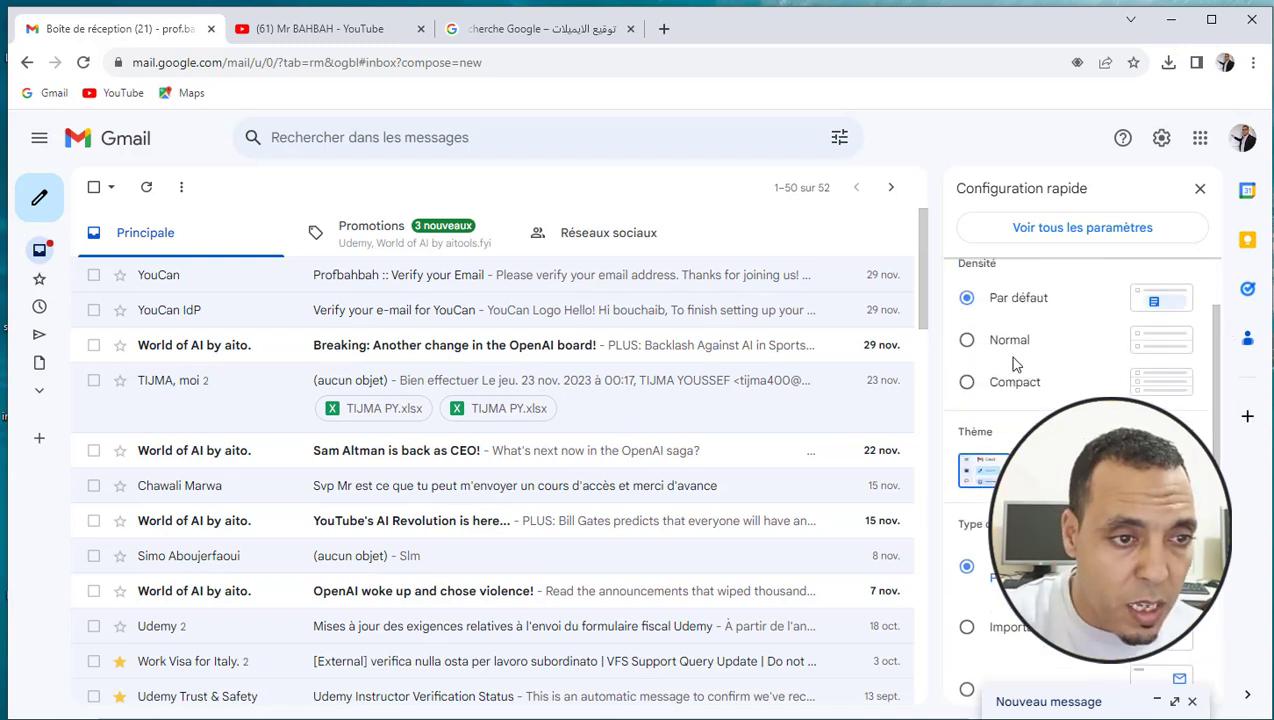
{"action": "scroll", "coordinate": [1207, 300], "scroll_direction": "up", "scroll_amount": 2}
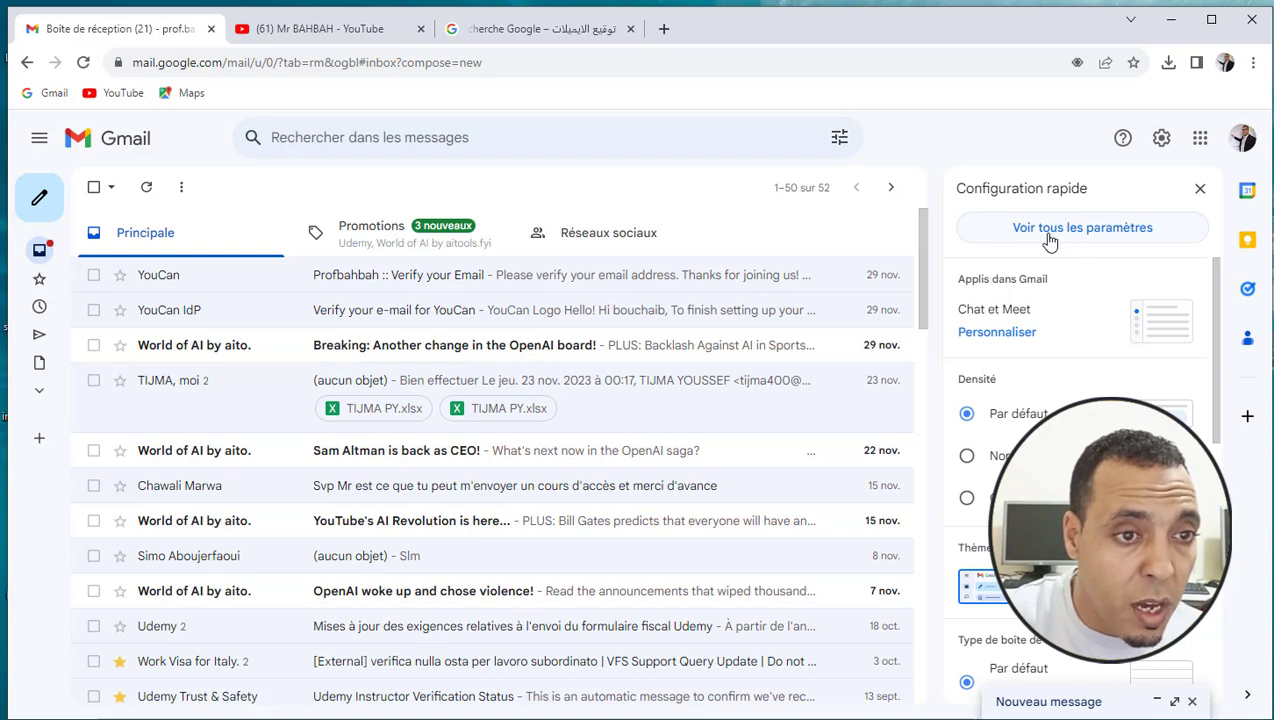
{"action": "left_click", "coordinate": [1099, 234]}
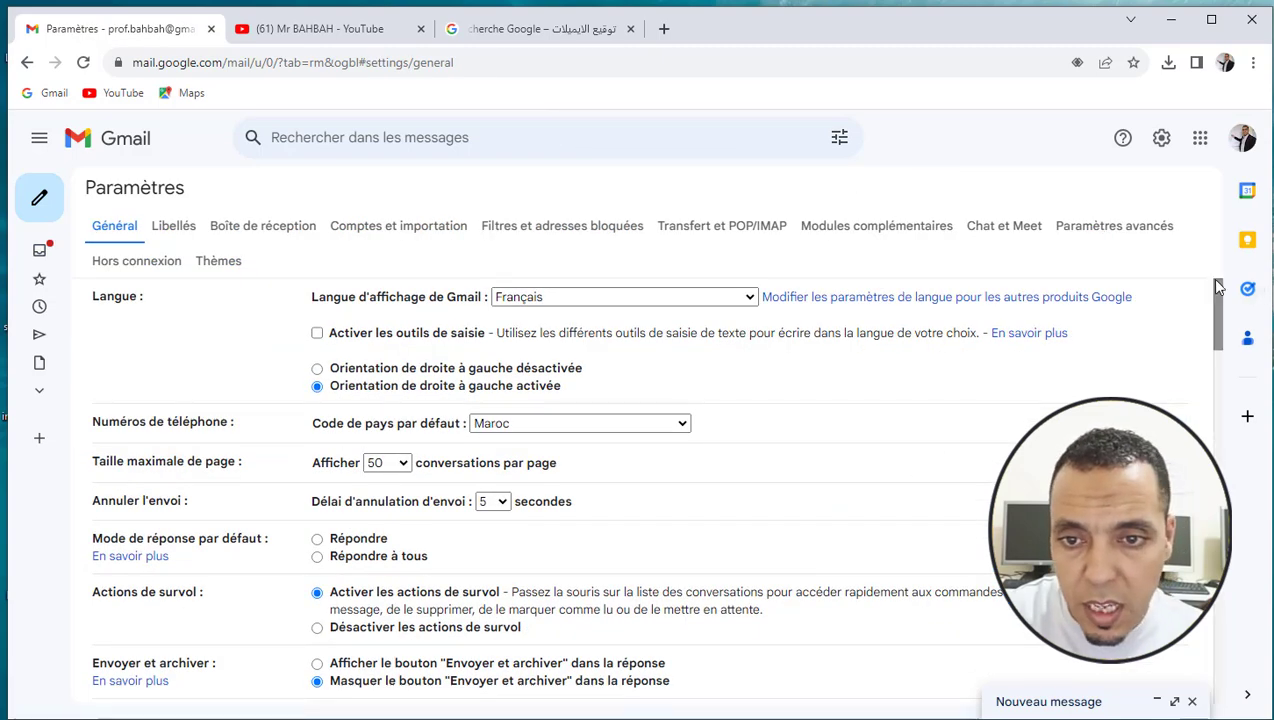
Scroll to the Signature section and start a new signature with '+ Créer'
{"action": "left_click_drag", "start_coordinate": [1218, 287], "coordinate": [1243, 578]}
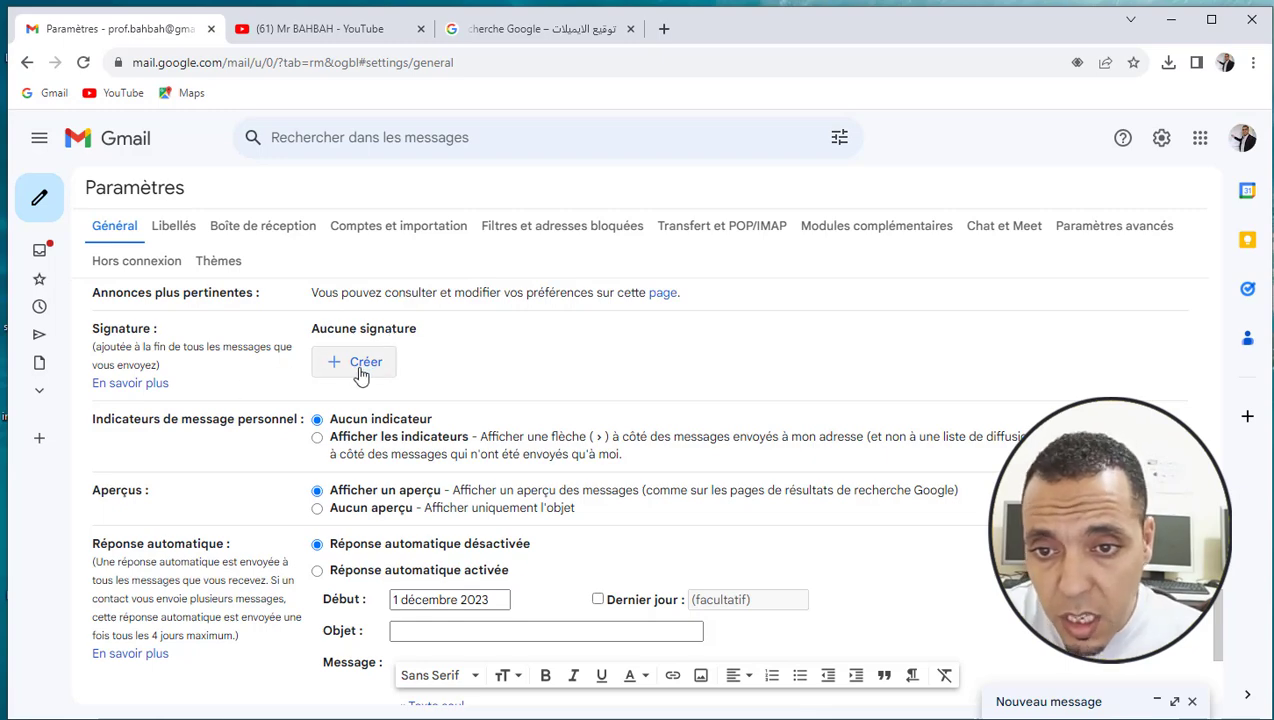
{"action": "left_click", "coordinate": [363, 371]}
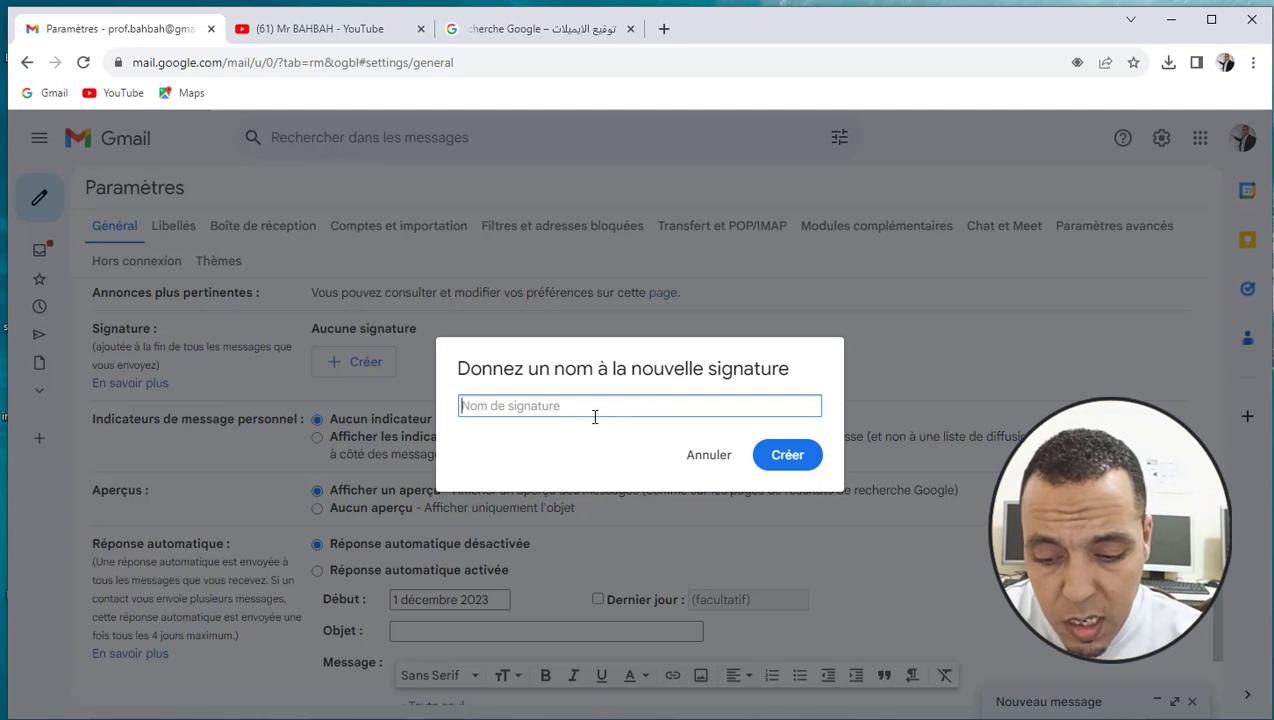
Name the new signature 'bahbah' and create it
{"action": "type", "text": "B"}
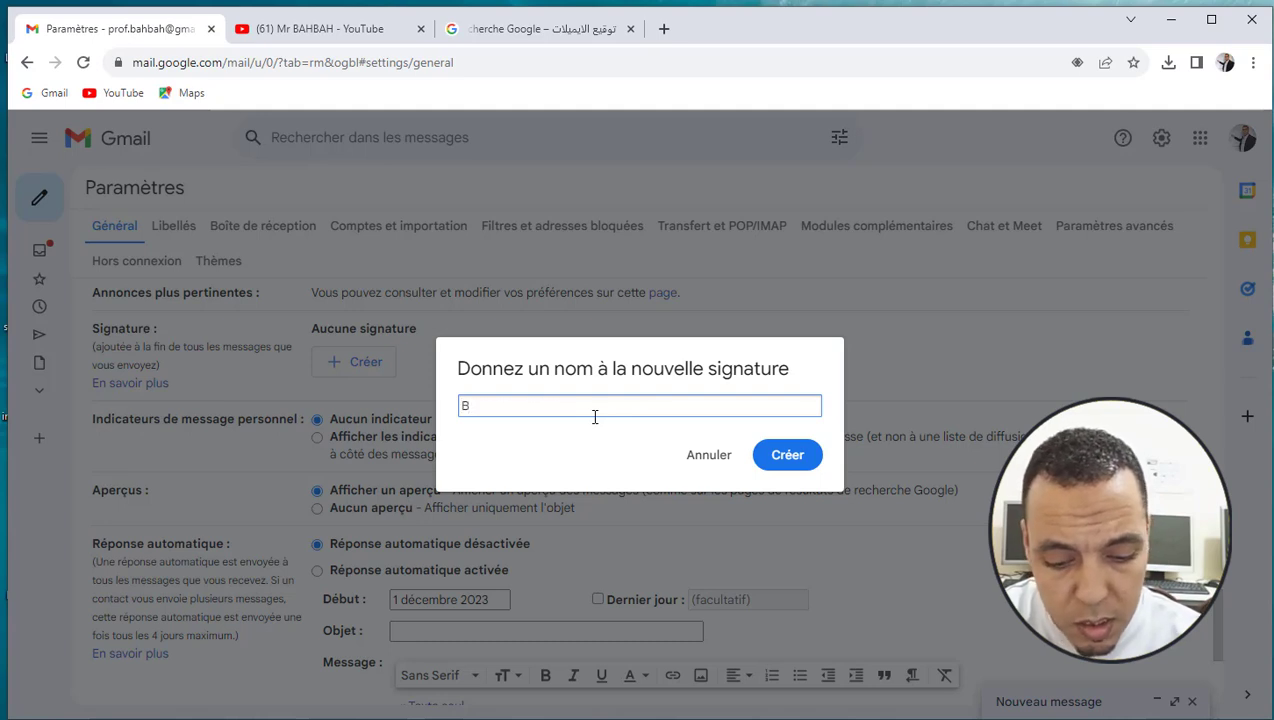
{"action": "key", "text": "BackSpace"}
{"action": "type", "text": "bahbah"}
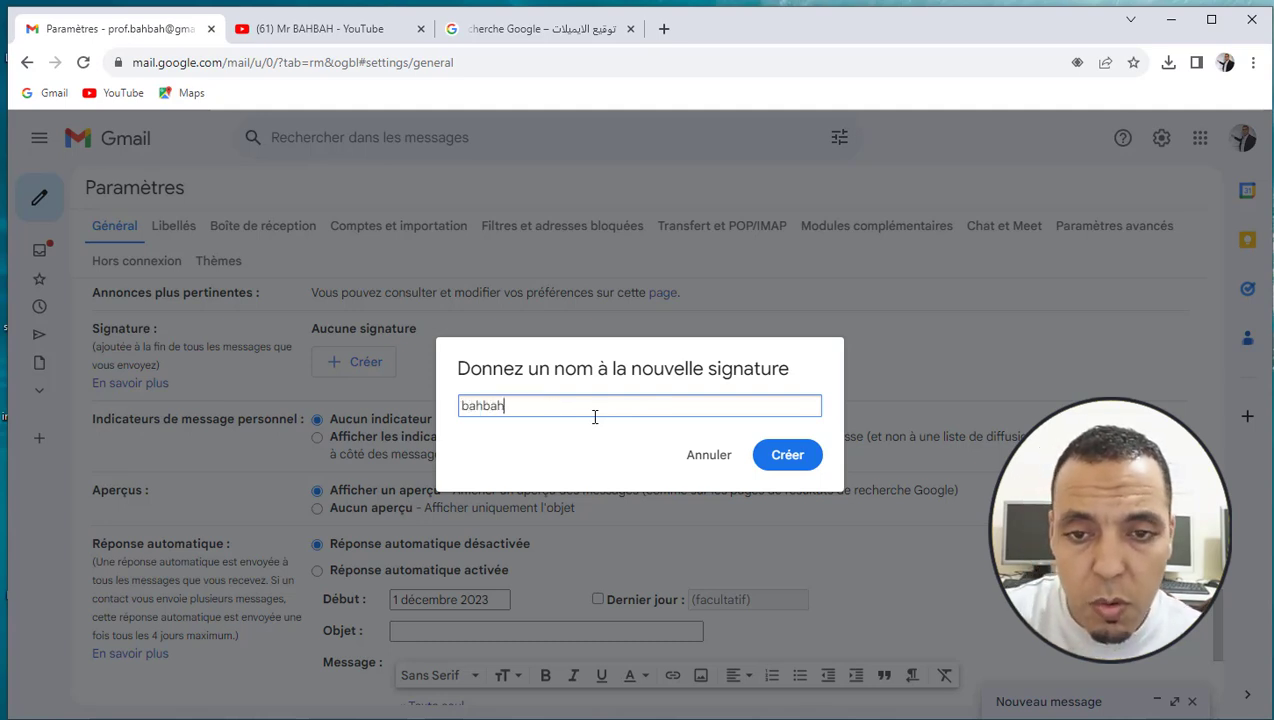
{"action": "left_click", "coordinate": [795, 460]}
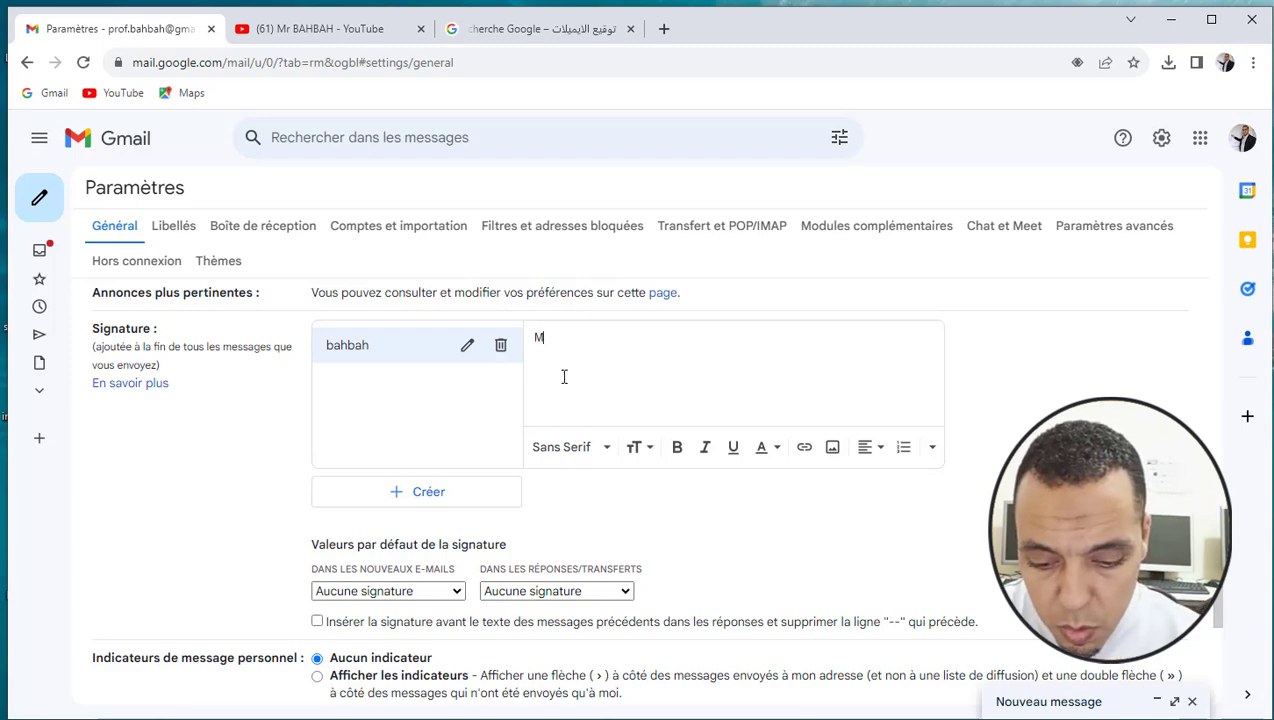
Type the name and 'formateur en informatique' lines, then begin the WhatsApp line with 'wtsp'
{"action": "type", "text": "ahbah"}
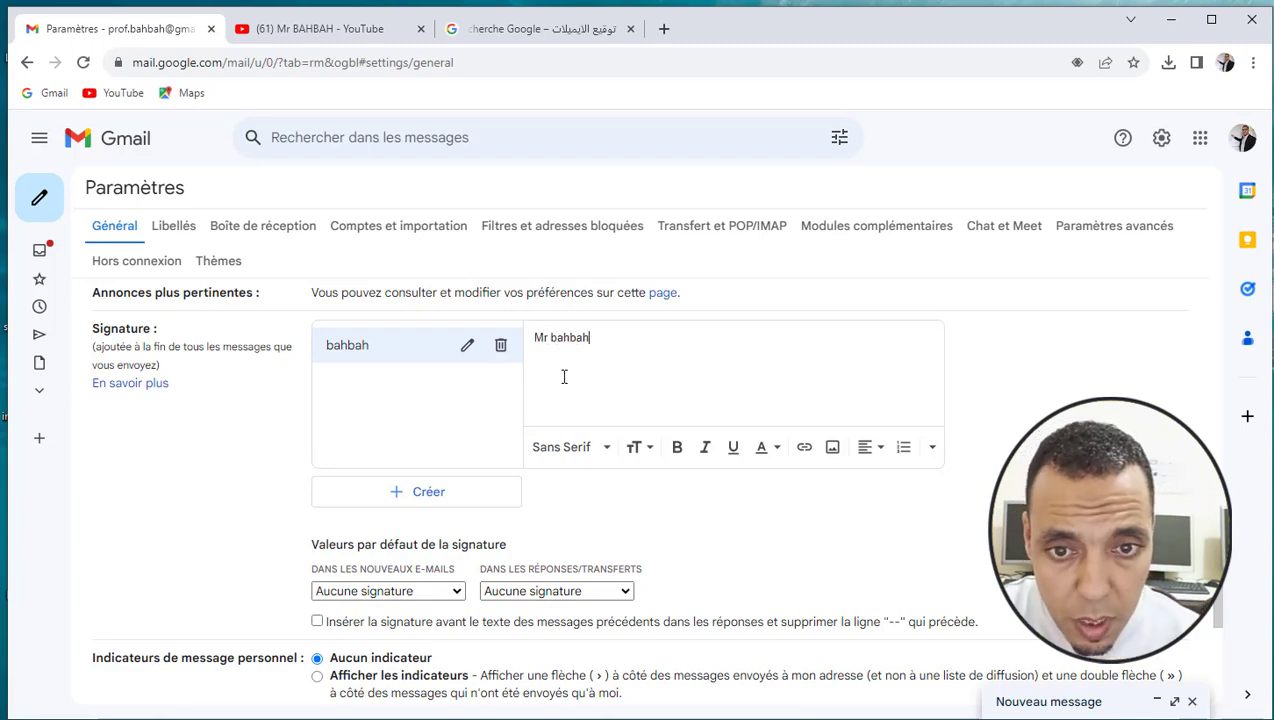
{"action": "type", "text": " formateur en informatique"}
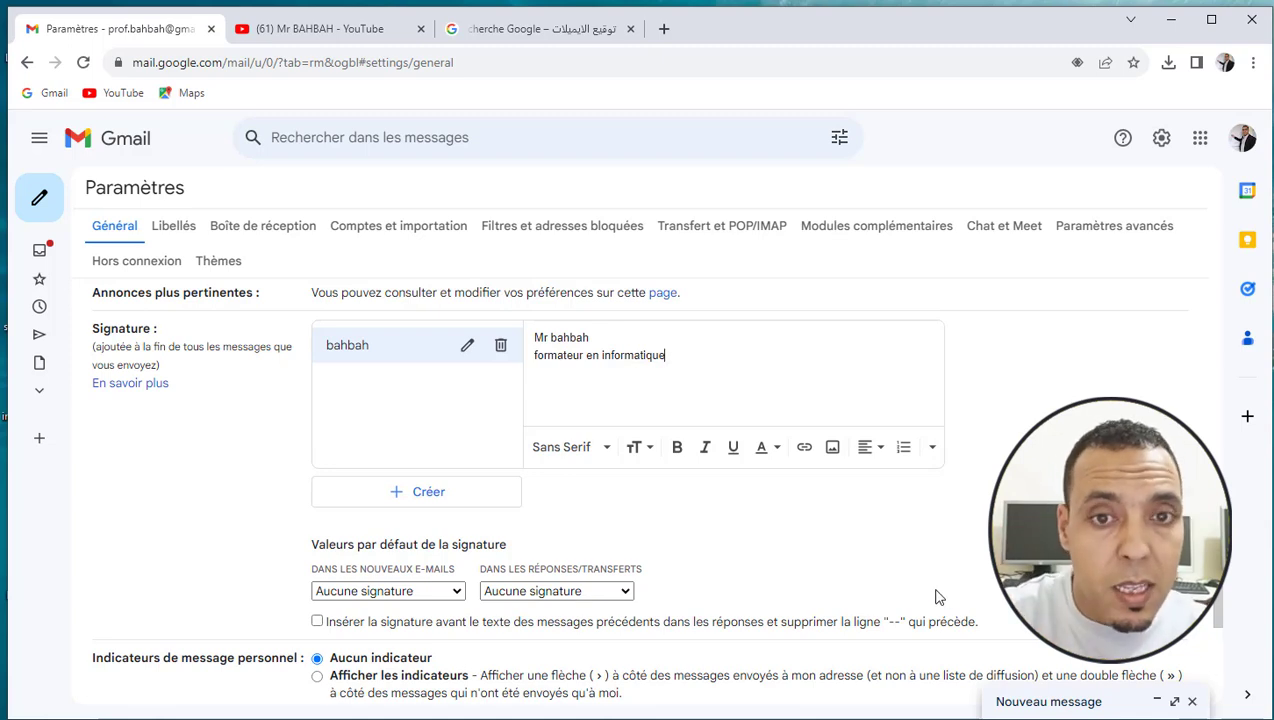
{"action": "key", "text": "Return"}
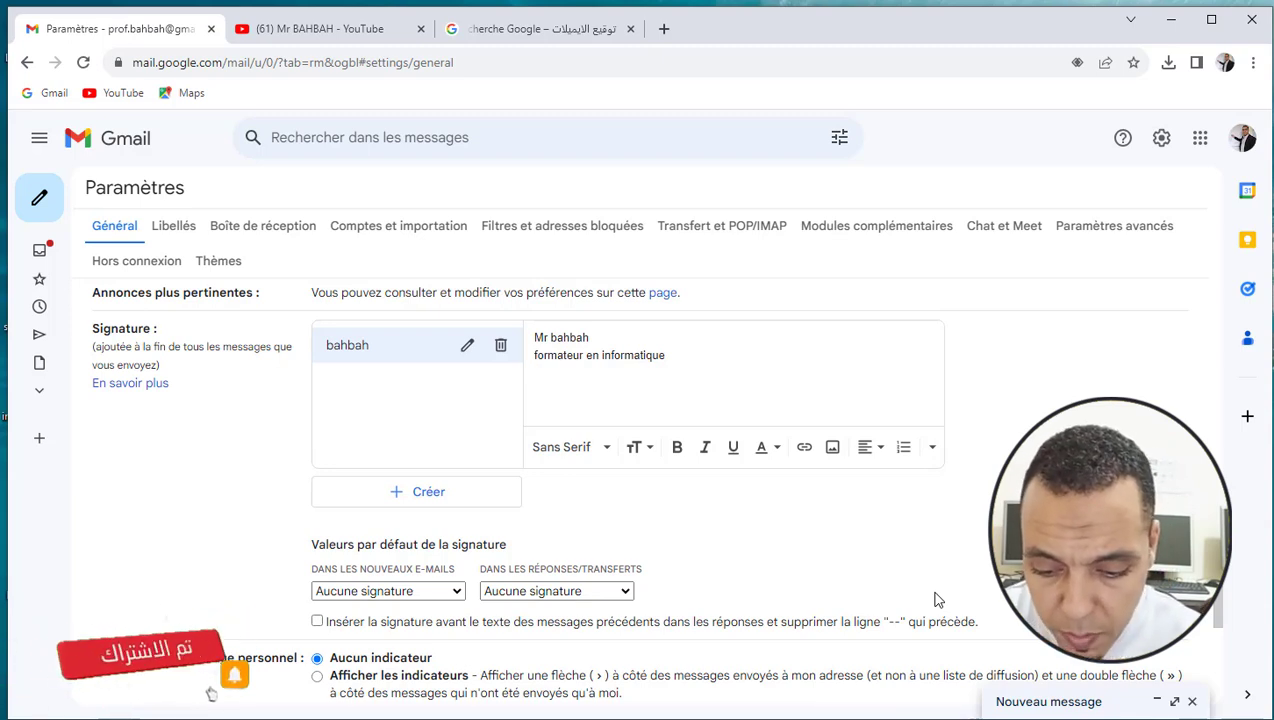
{"action": "type", "text": "wts"}
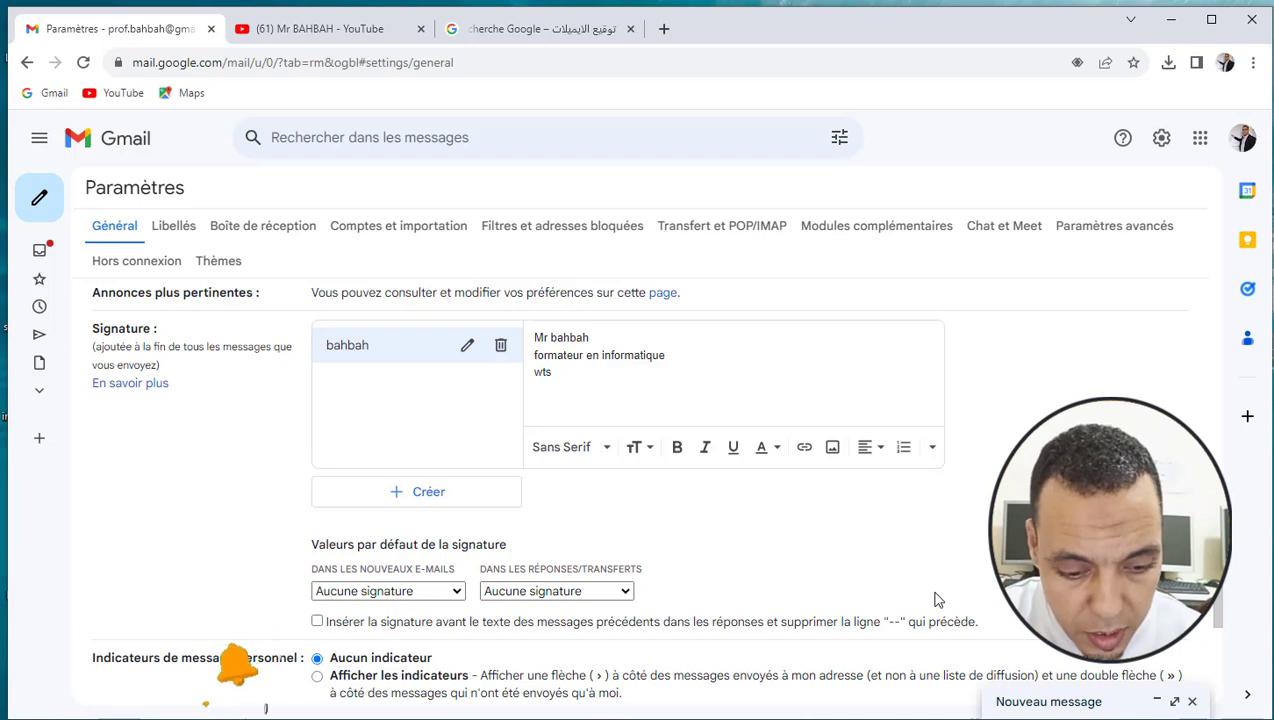
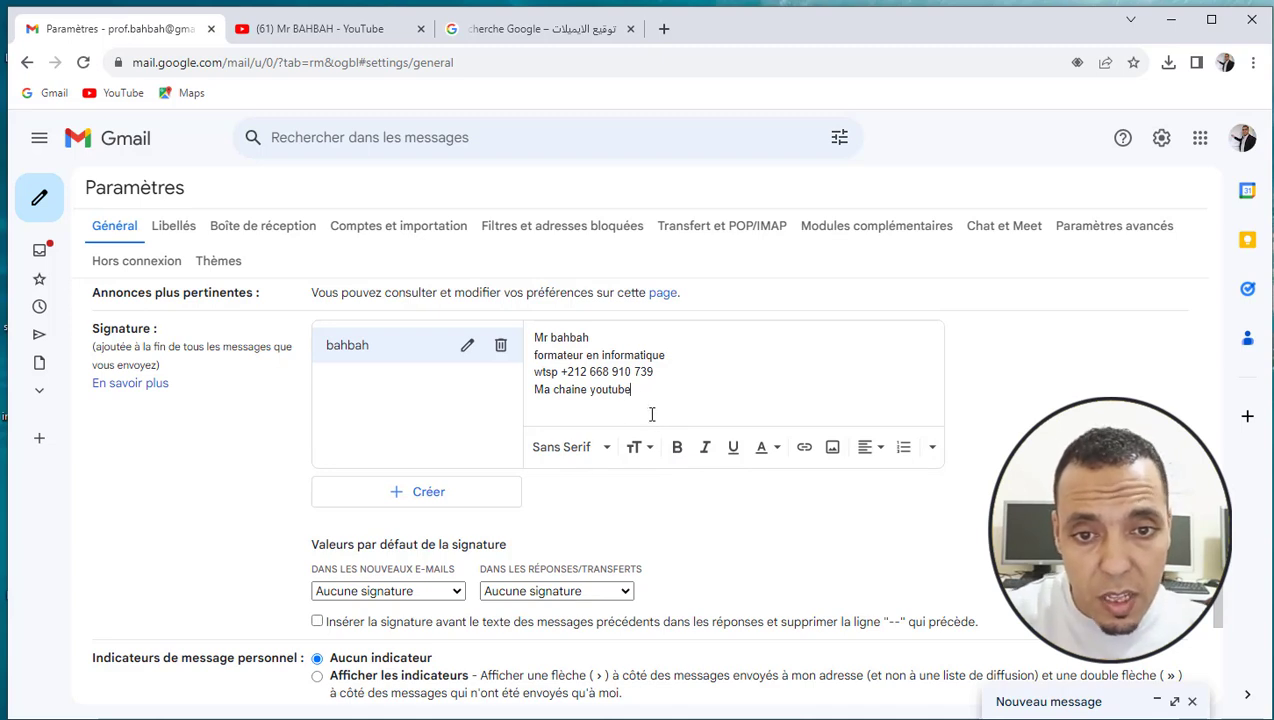
Select the 'Ma chaine youtube' line and start turning it into a link
{"action": "left_click_drag", "start_coordinate": [636, 391], "coordinate": [531, 401]}
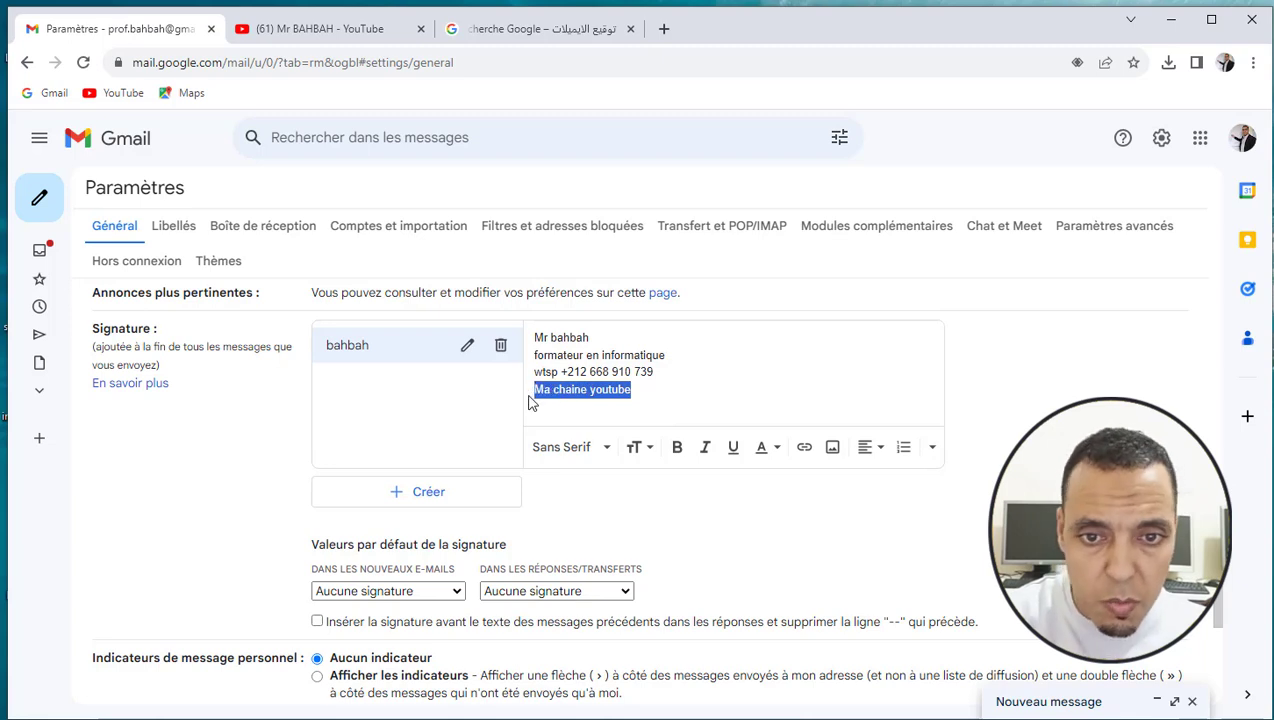
{"action": "double_click", "coordinate": [620, 392]}
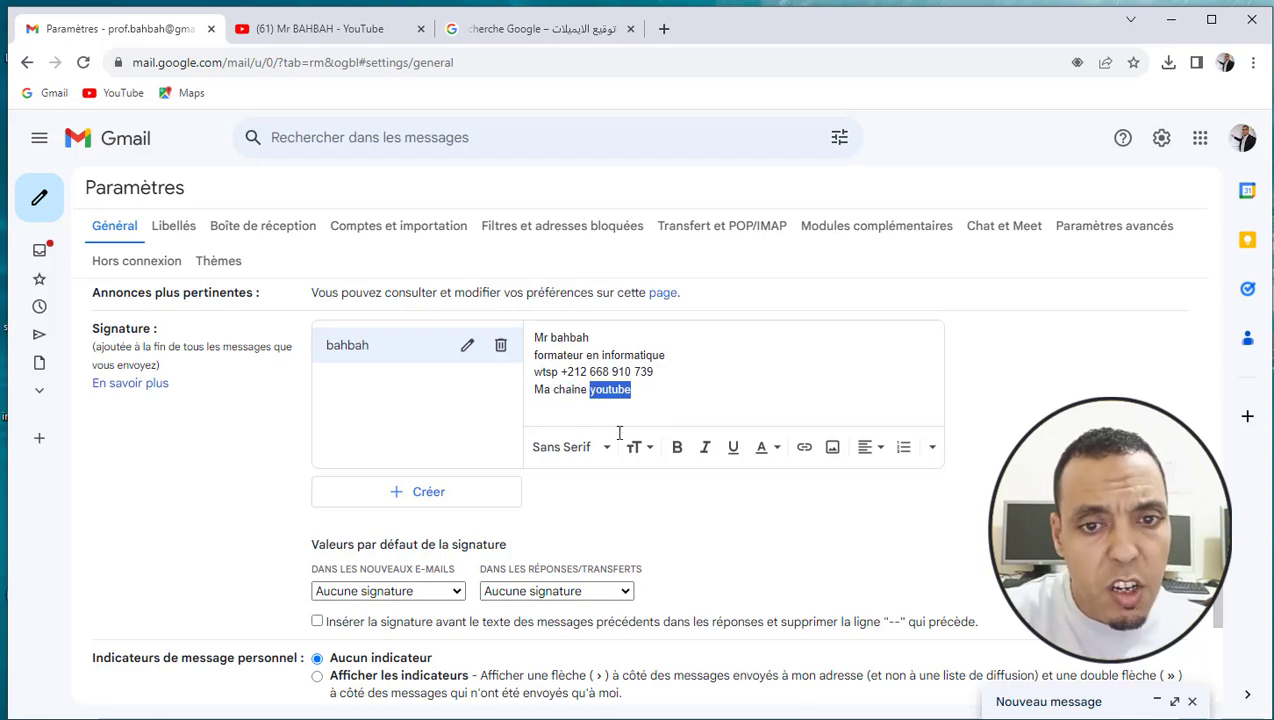
{"action": "left_click_drag", "start_coordinate": [637, 390], "coordinate": [531, 395]}
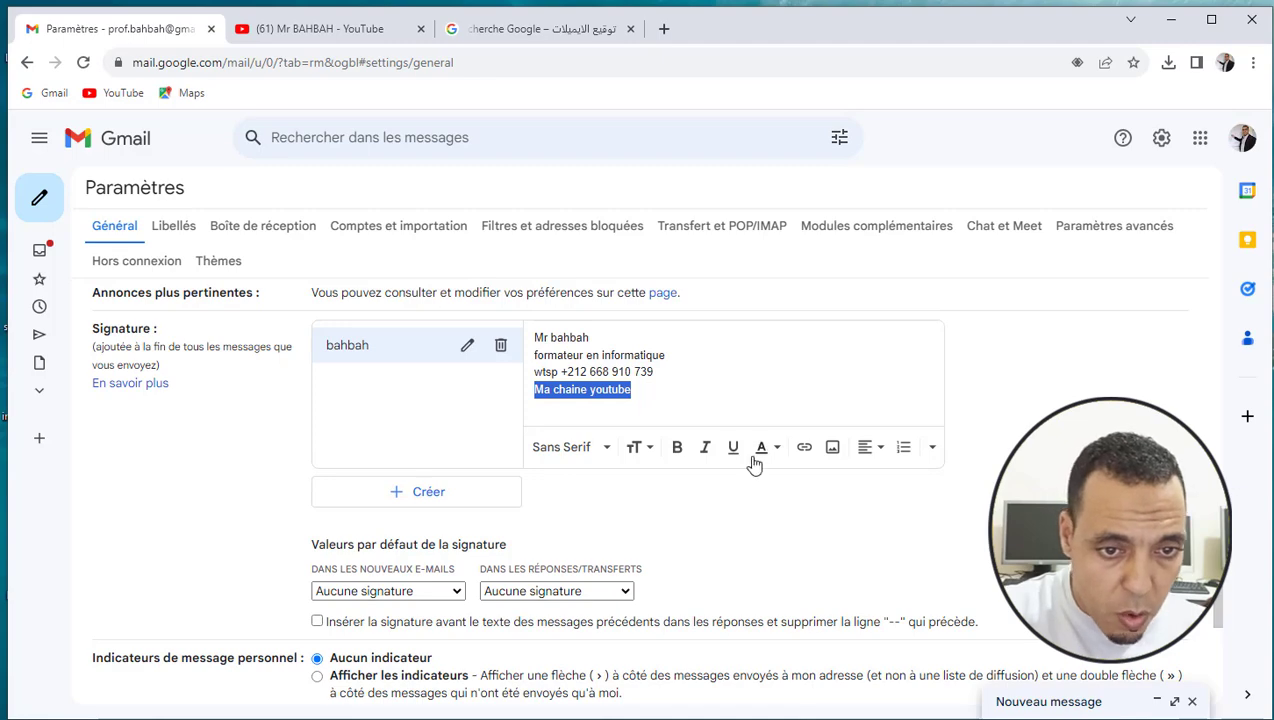
{"action": "left_click", "coordinate": [805, 449]}
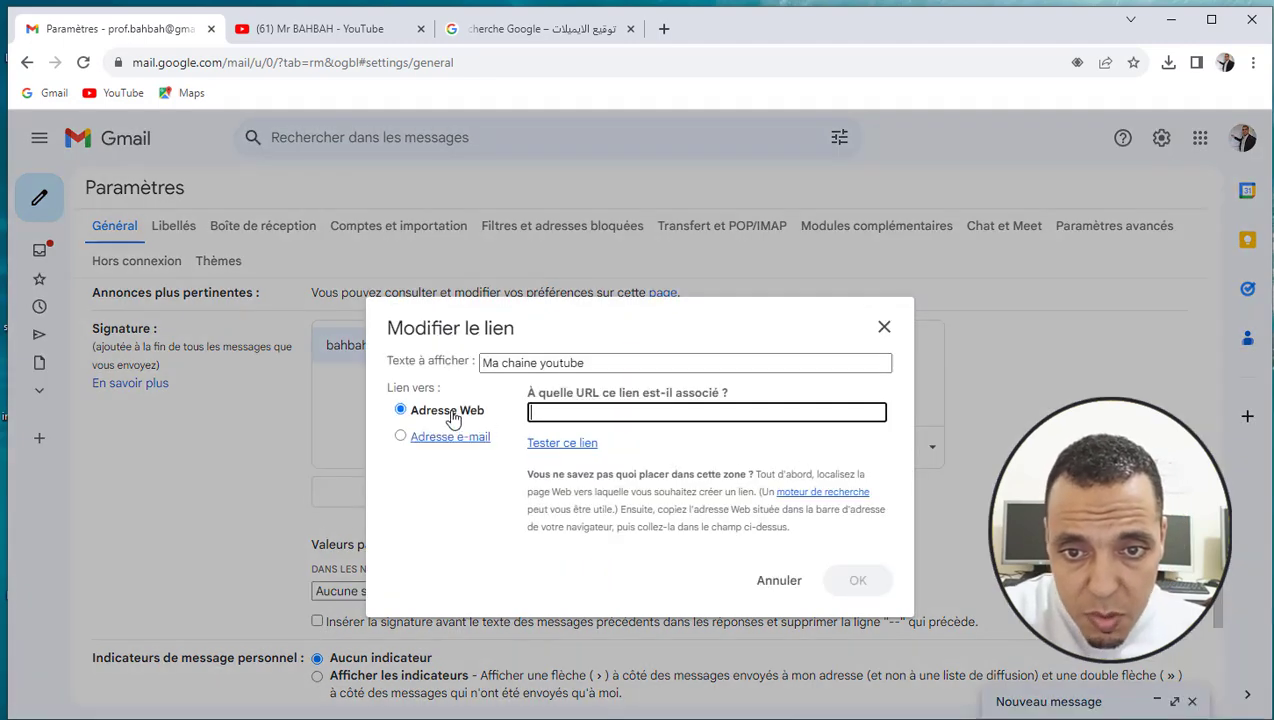
Copy the YouTube channel's web address from the YouTube tab's address bar
{"action": "double_click", "coordinate": [590, 368]}
{"action": "left_click", "coordinate": [535, 411]}
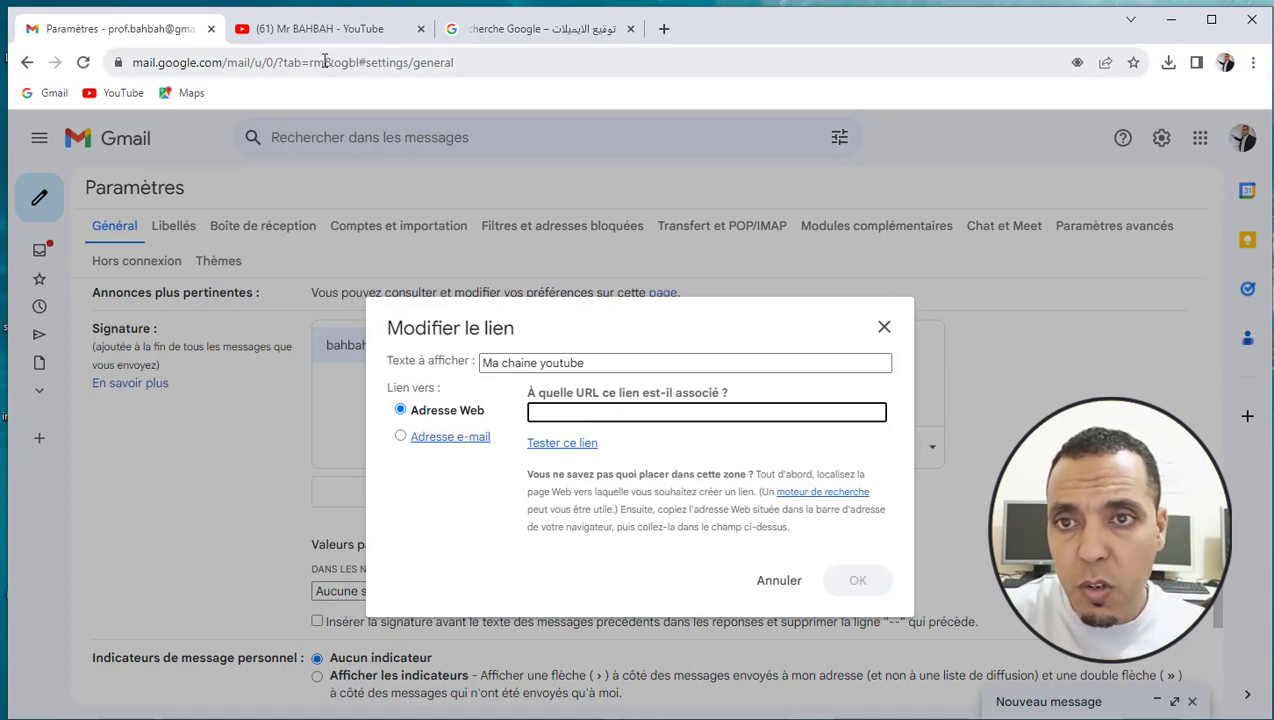
{"action": "left_click", "coordinate": [293, 34]}
{"action": "scroll", "coordinate": [512, 405], "scroll_direction": "down", "scroll_amount": 1}
{"action": "scroll", "coordinate": [512, 405], "scroll_direction": "down", "scroll_amount": 3}
{"action": "scroll", "coordinate": [515, 401], "scroll_direction": "up", "scroll_amount": 5}
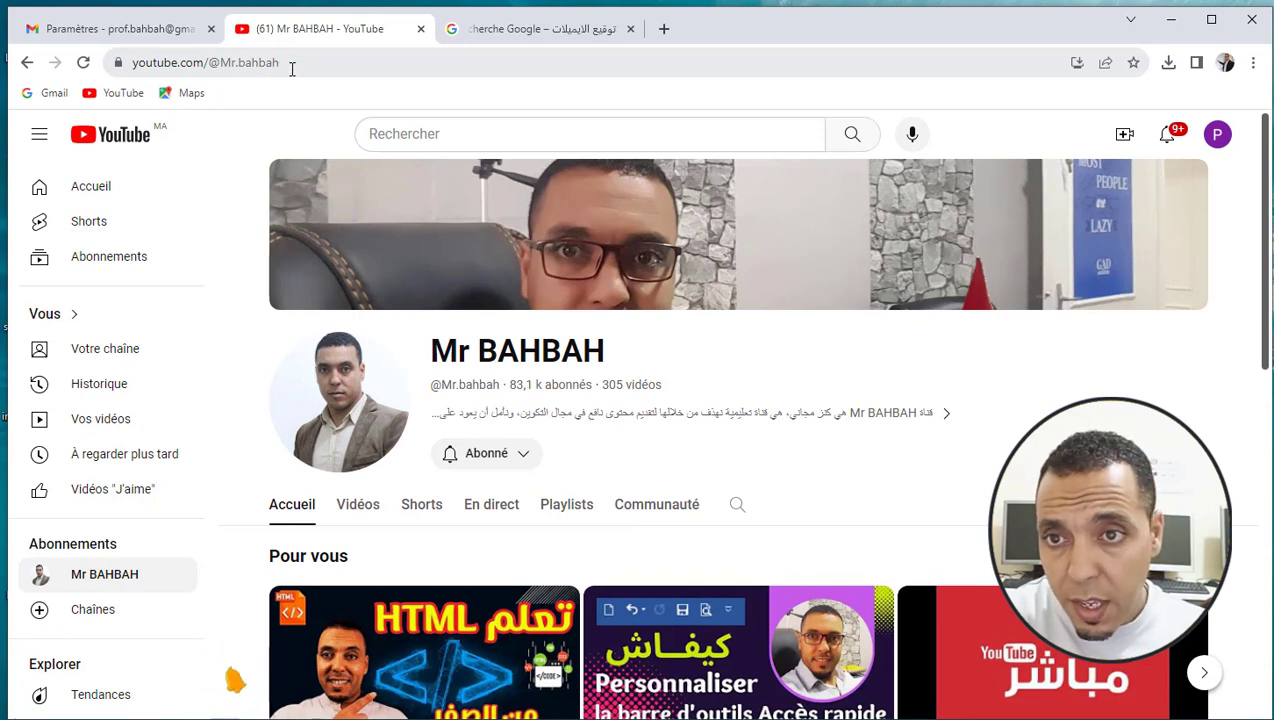
{"action": "left_click", "coordinate": [310, 62]}
{"action": "key", "text": "ctrl+c"}
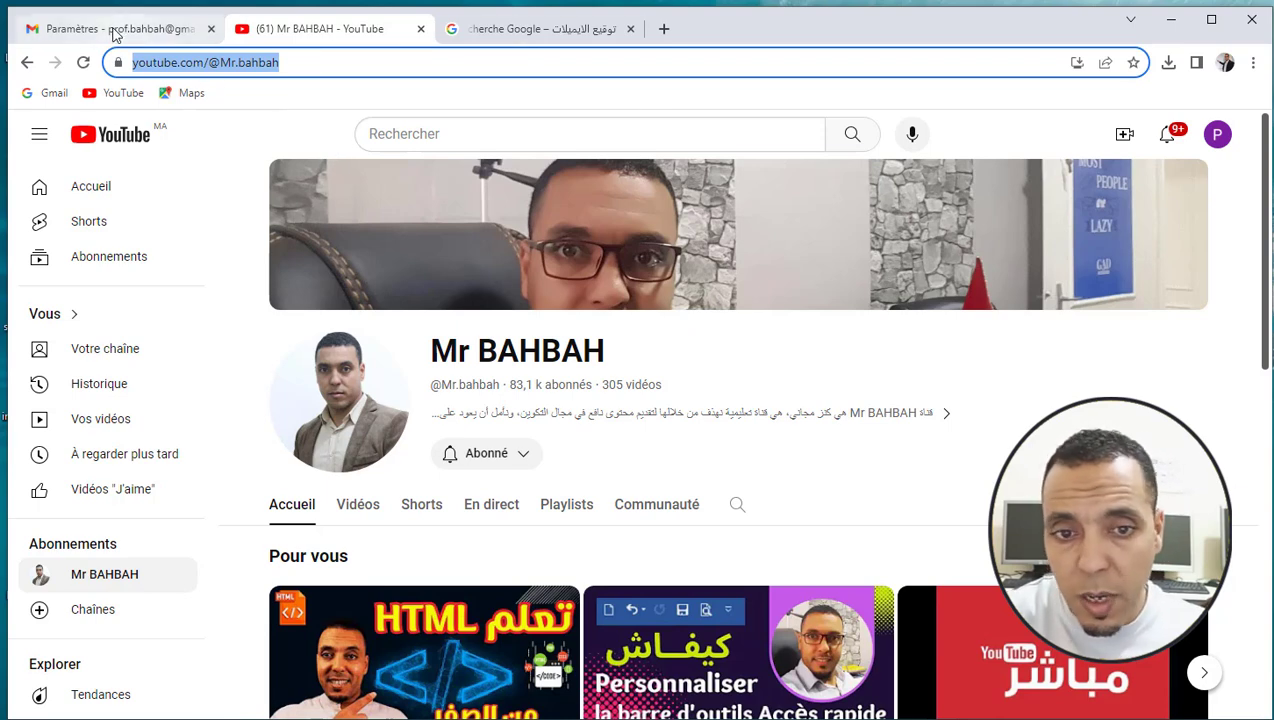
Paste the channel address as the link URL for 'Ma chaine youtube' and confirm
{"action": "left_click", "coordinate": [115, 32]}
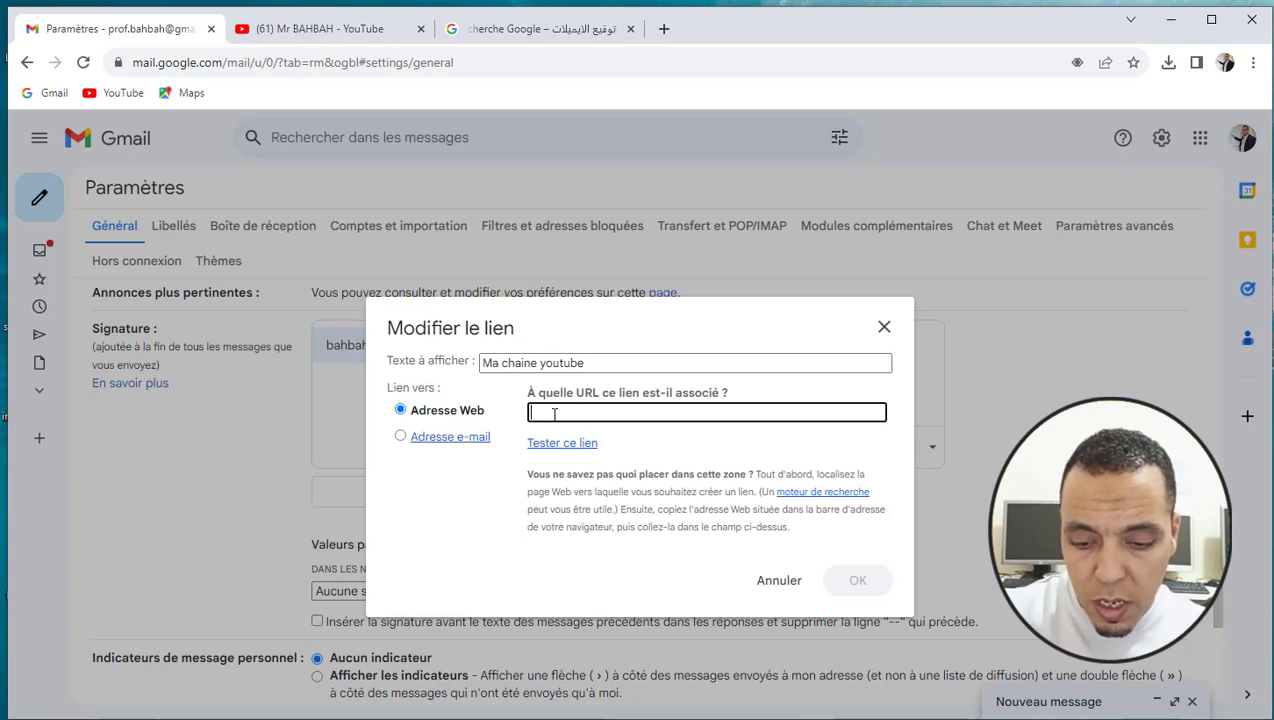
{"action": "key", "text": "ctrl+v"}
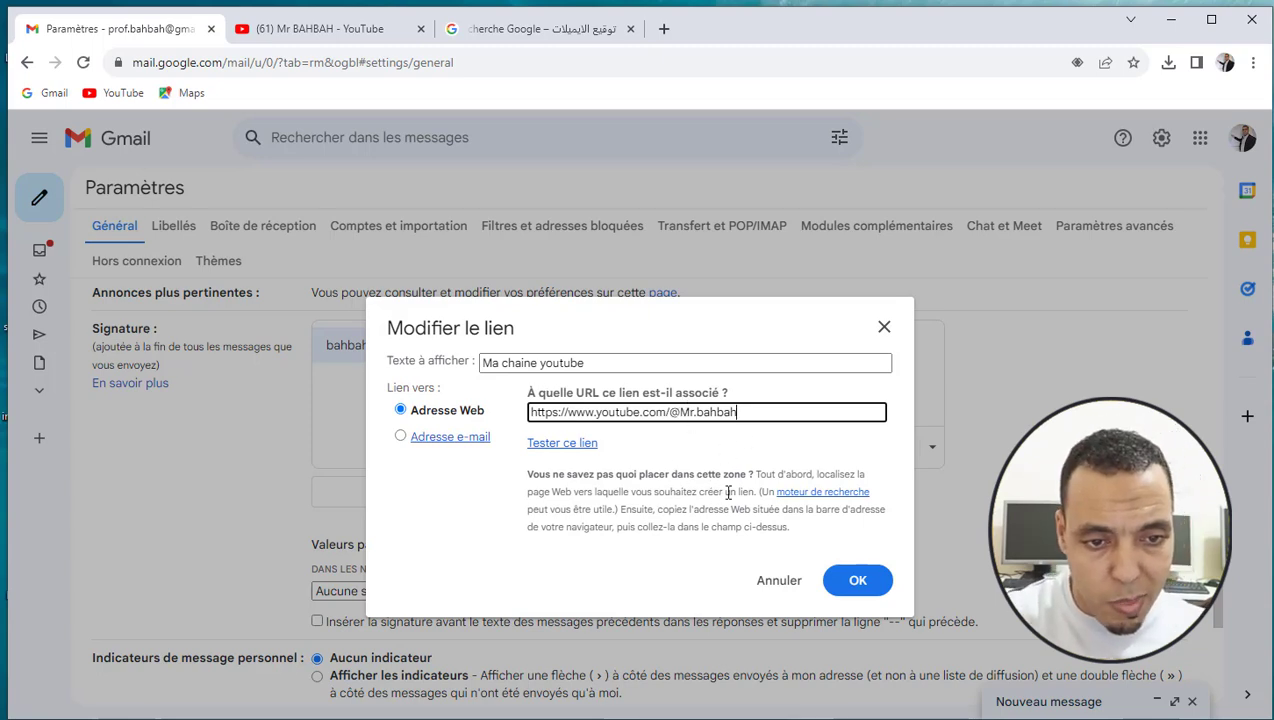
{"action": "left_click", "coordinate": [872, 588]}
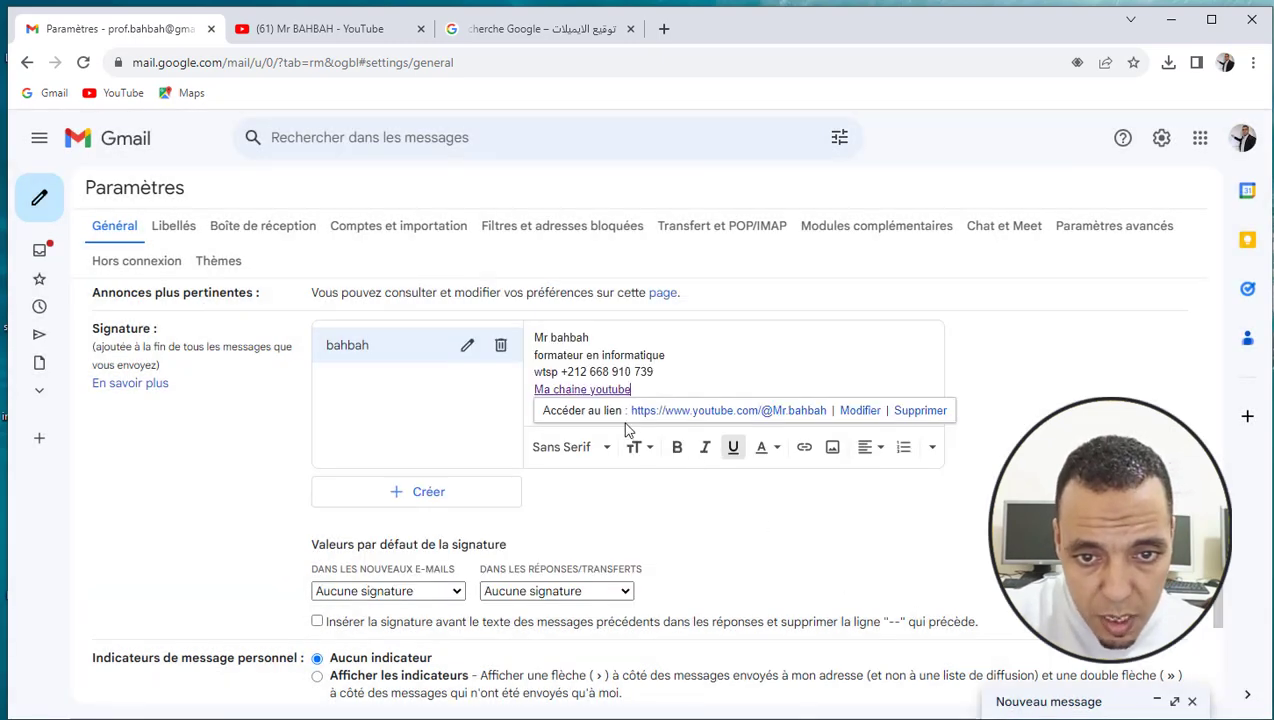
Close the leftover YouTube and Google search tabs, returning to the signature settings
{"action": "left_click", "coordinate": [668, 371]}
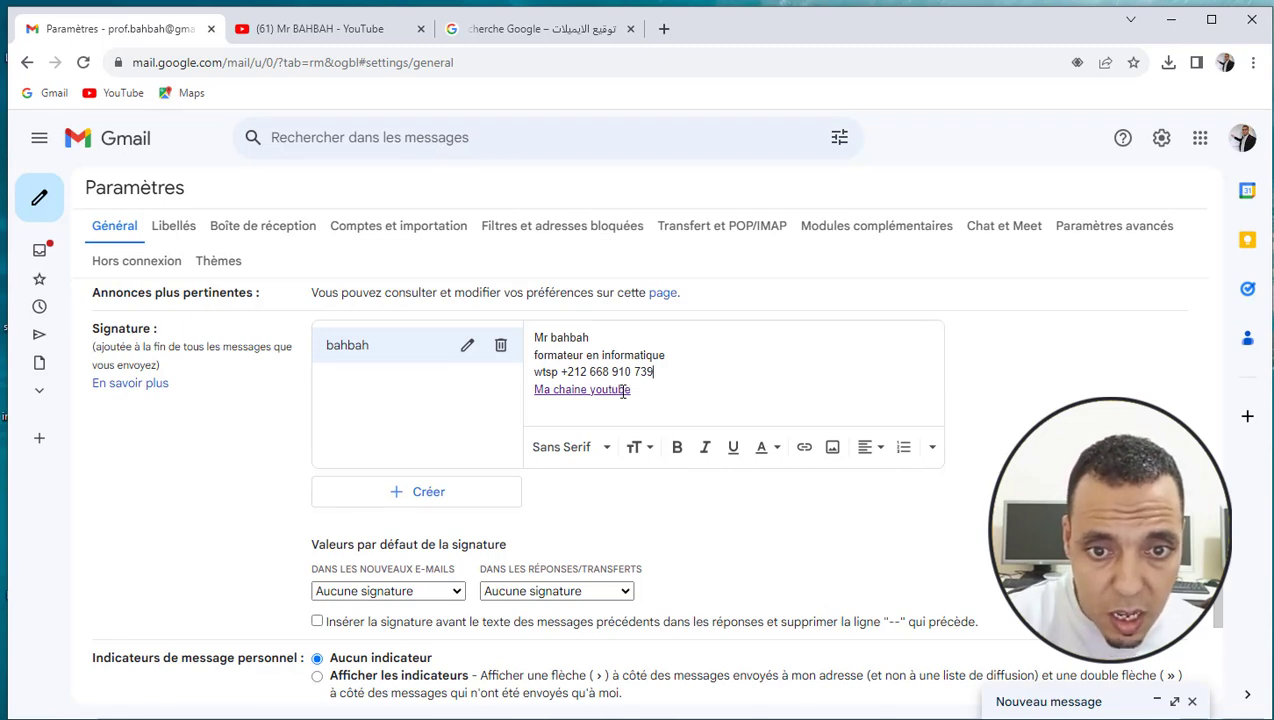
{"action": "left_click", "coordinate": [621, 391]}
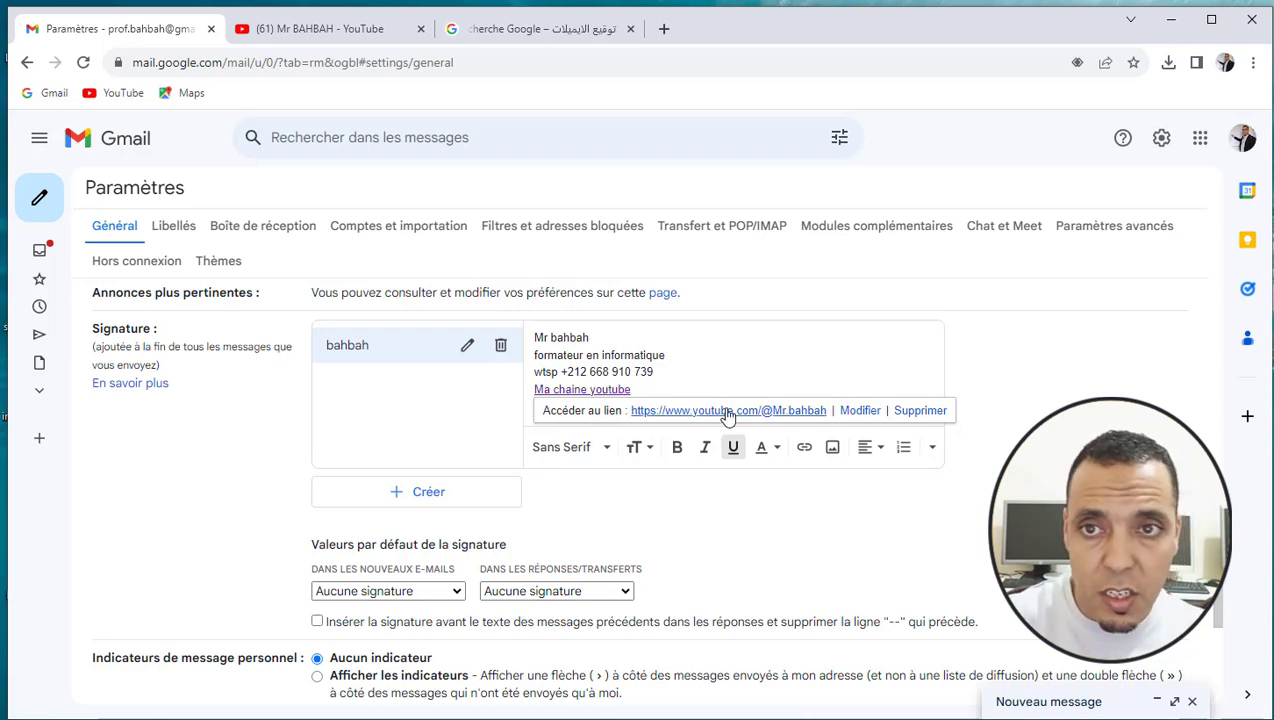
{"action": "left_click", "coordinate": [287, 28]}
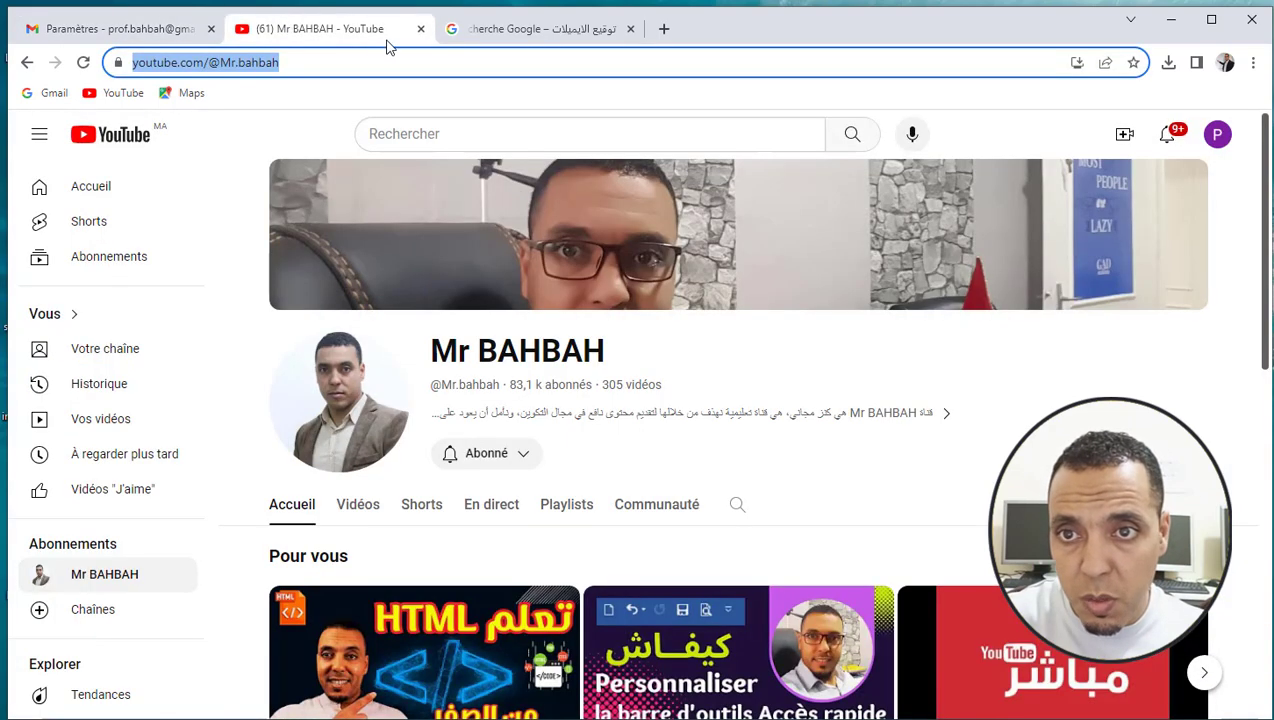
{"action": "left_click", "coordinate": [421, 29]}
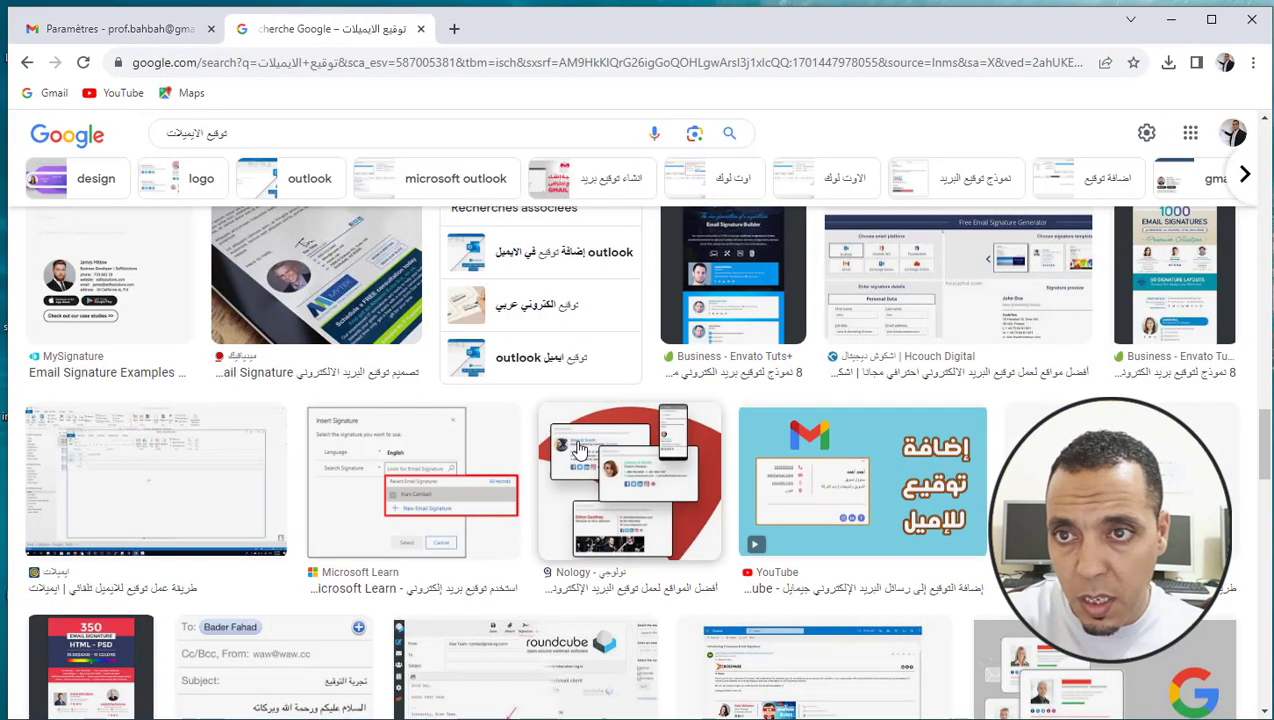
{"action": "left_click", "coordinate": [148, 31]}
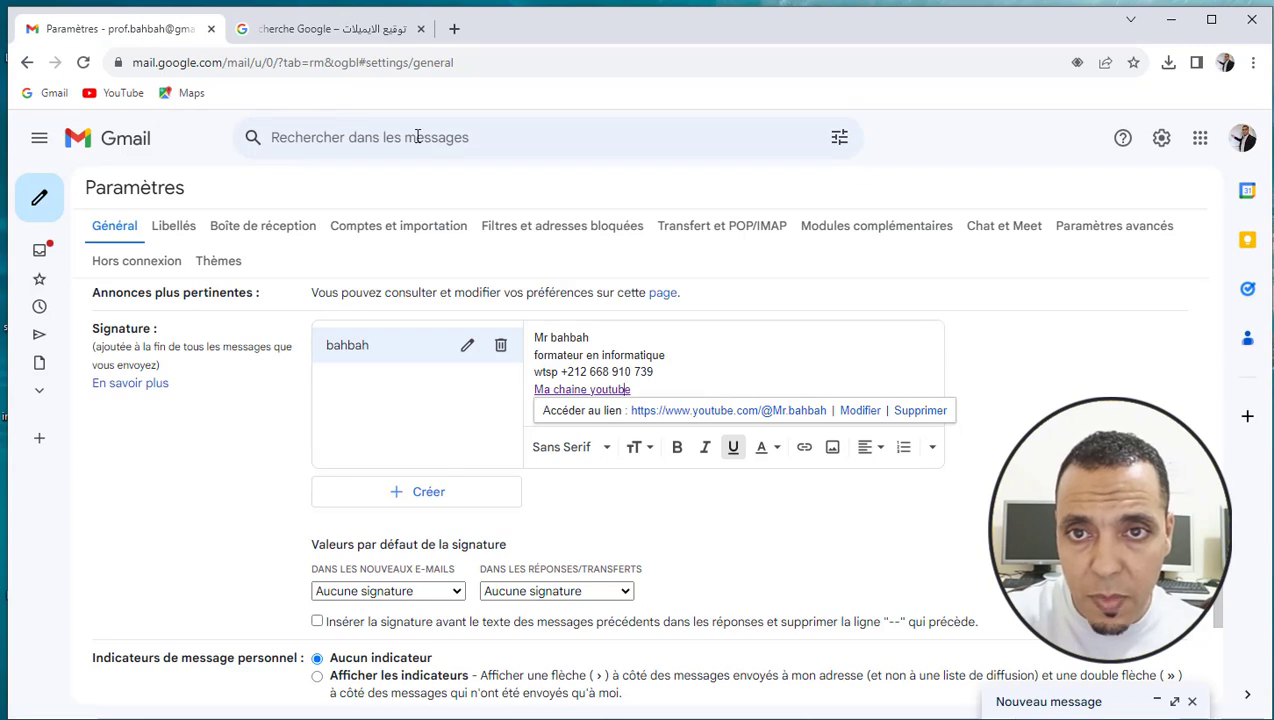
{"action": "left_click", "coordinate": [421, 29]}
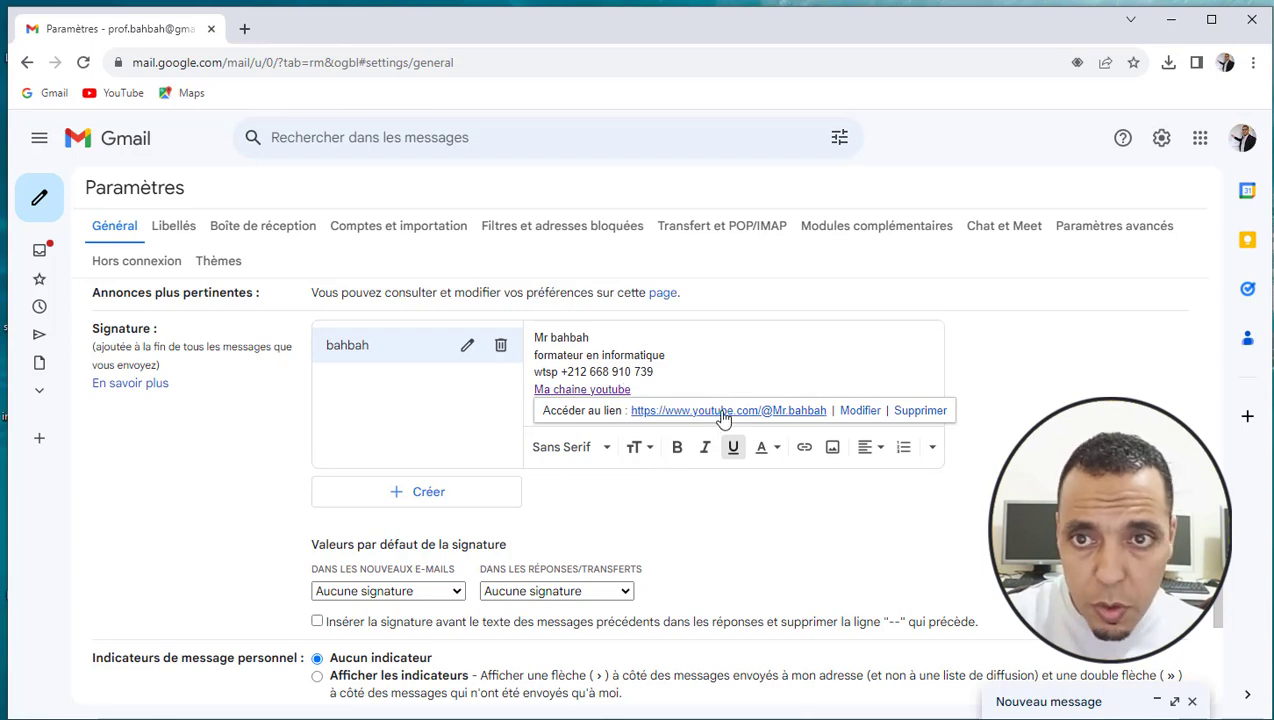
Follow the 'Ma chaine youtube' link to verify it opens the channel, then return to Gmail
{"action": "left_click", "coordinate": [724, 412]}
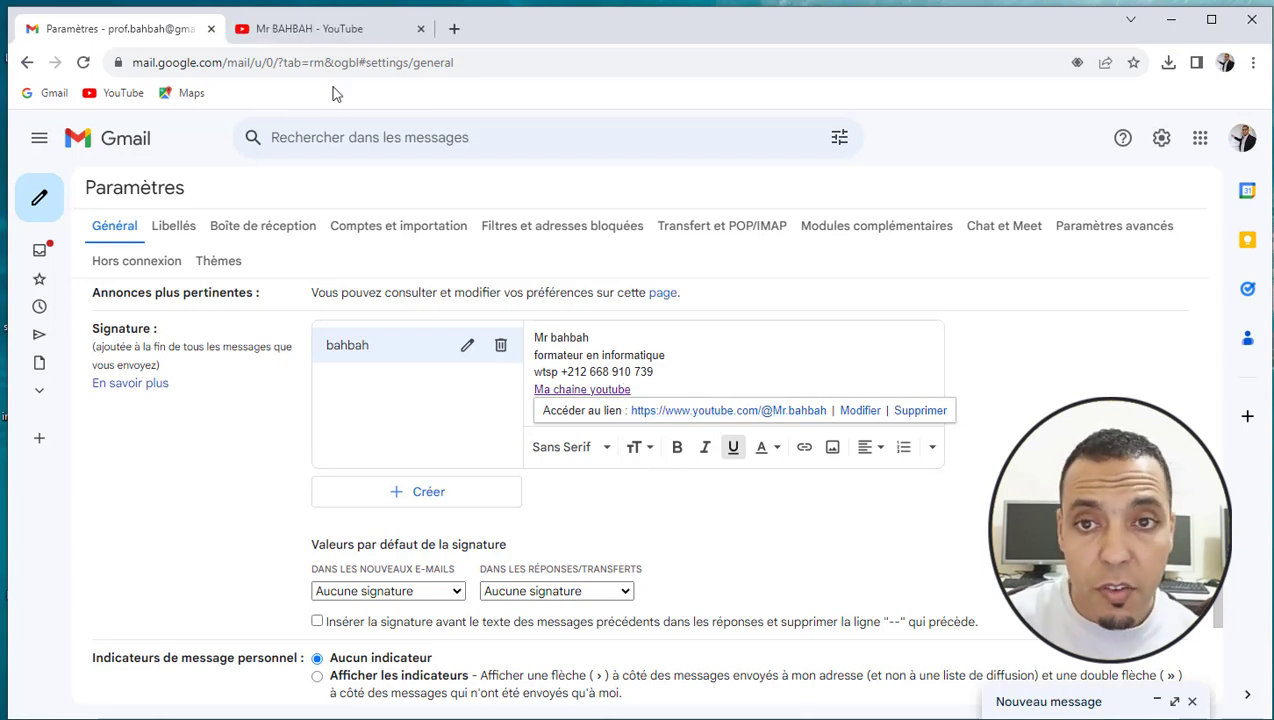
{"action": "left_click", "coordinate": [350, 34]}
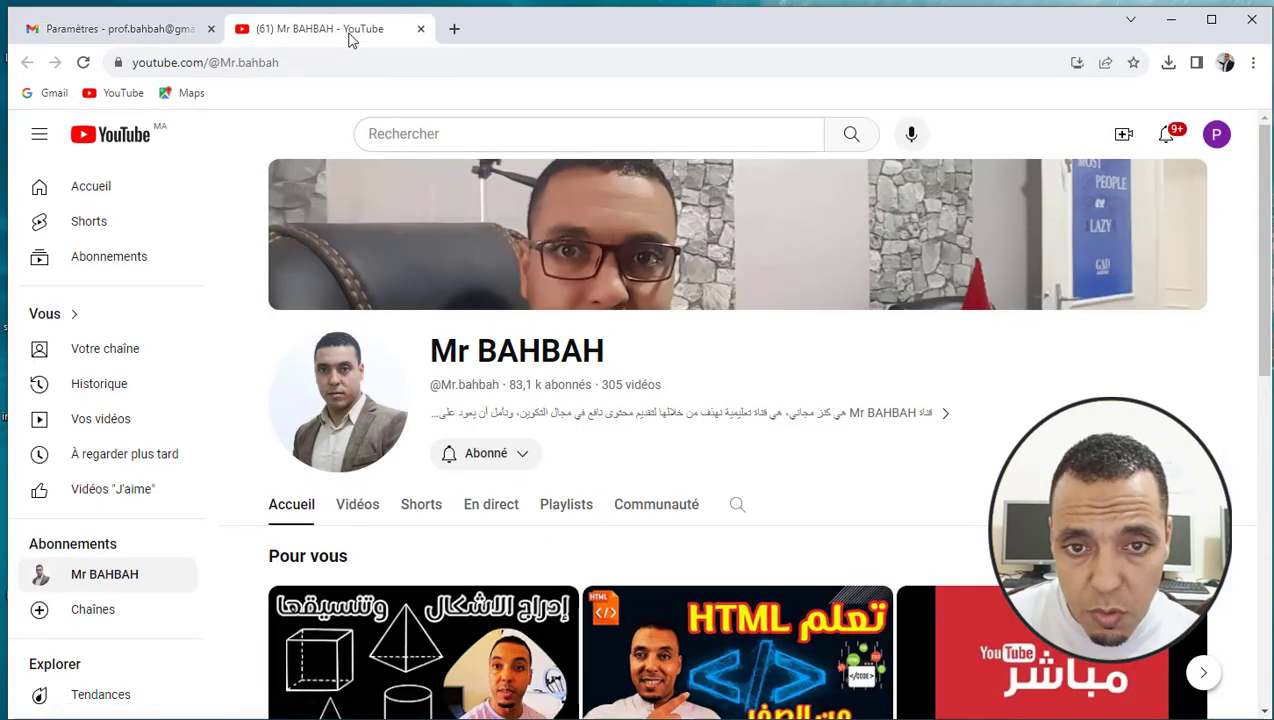
{"action": "left_click", "coordinate": [107, 26]}
{"action": "left_click", "coordinate": [659, 386]}
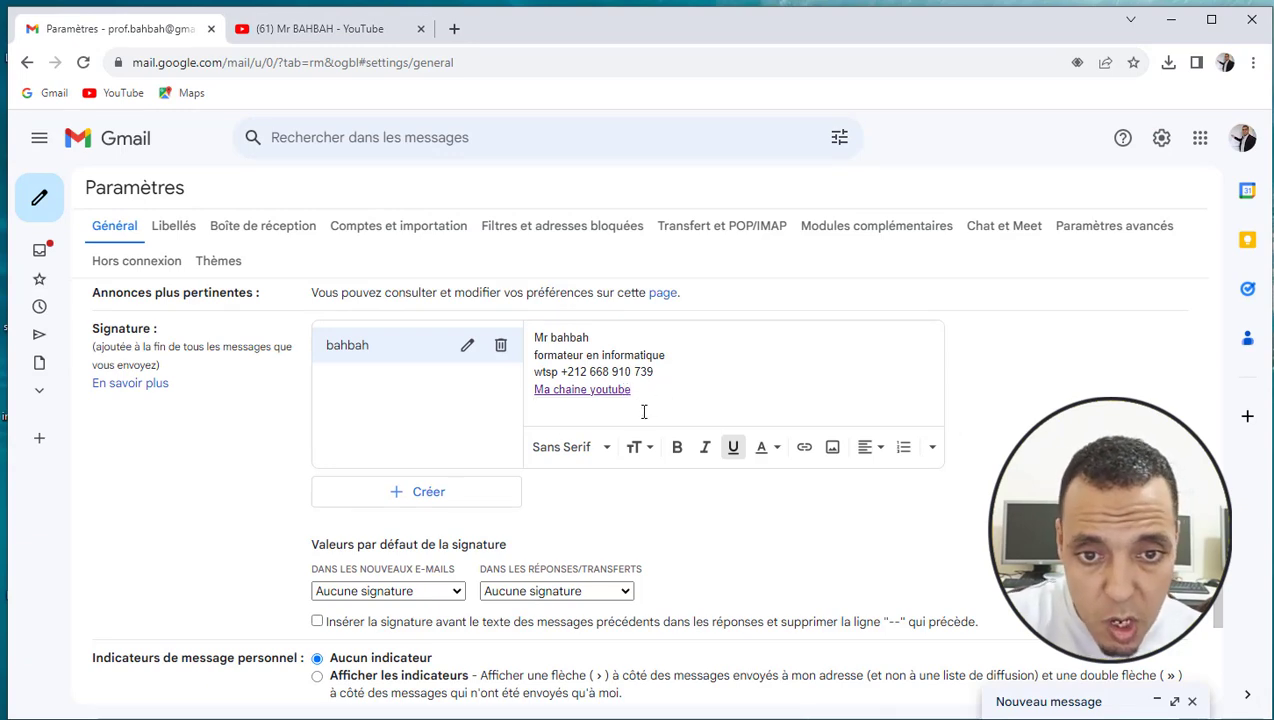